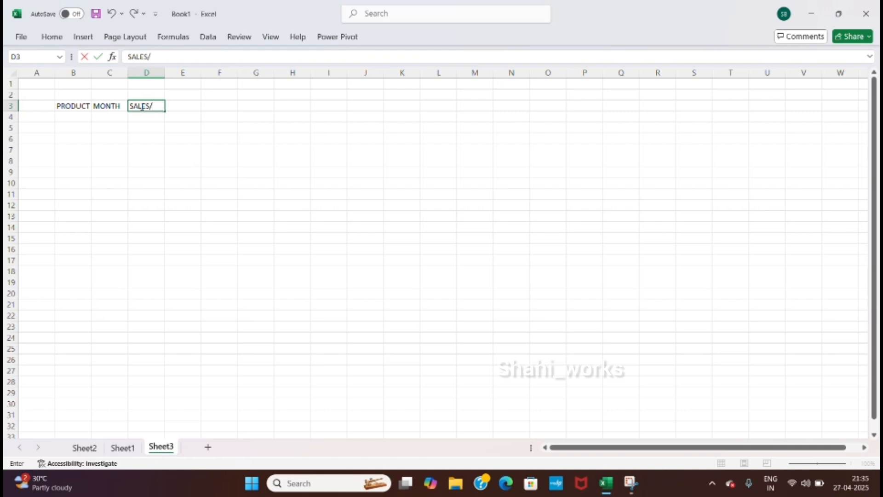
# - Complete the SALES/AMOUNT heading in D3 and widen column D to fit it
pyautogui.write('MOUNT')
pyautogui.click(9, 73)
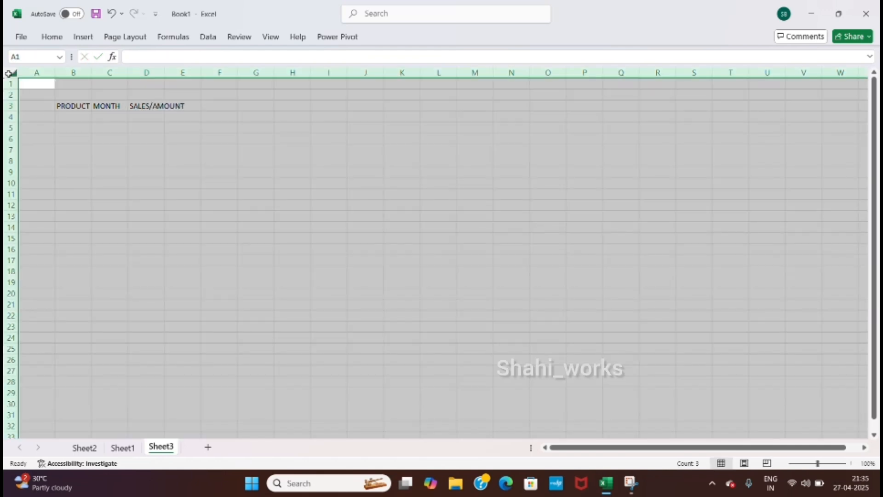
pyautogui.click(189, 104)
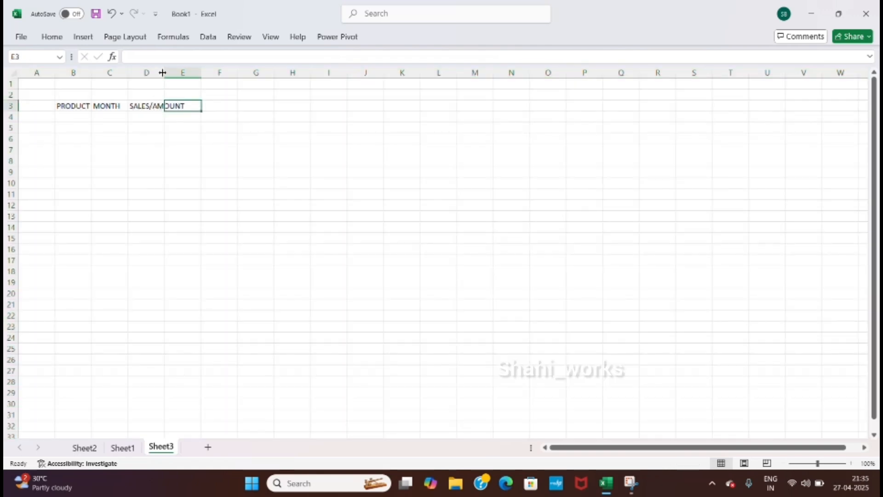
pyautogui.moveTo(164, 73); pyautogui.dragTo(186, 74)
# - Fill the PRODUCT column in B4:B7 with Pen, Pencil, Pen and Pencil
pyautogui.click(79, 119)
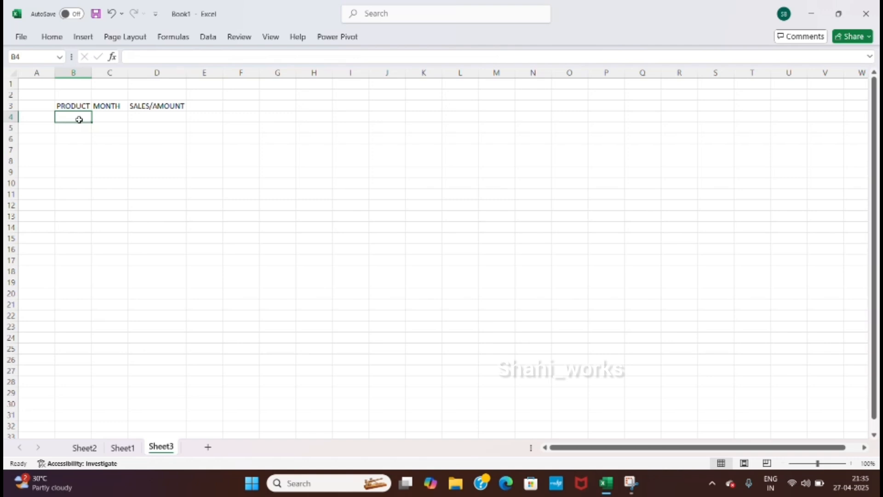
pyautogui.write('Pen')
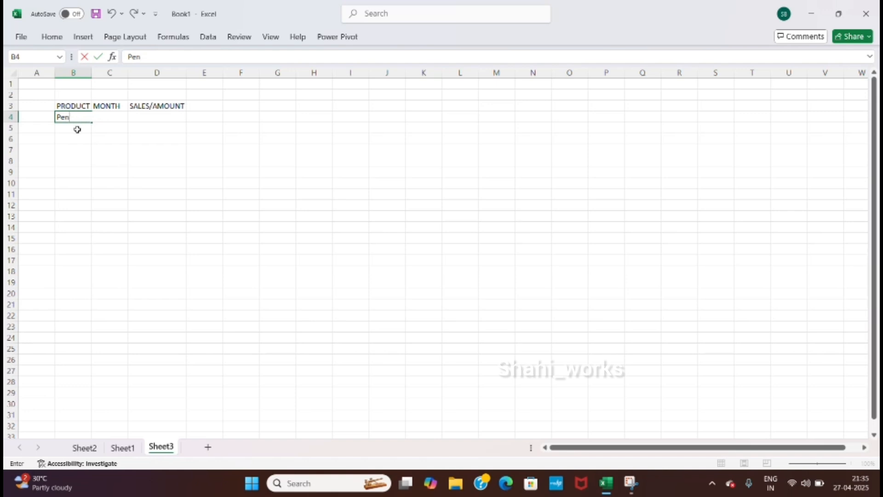
pyautogui.click(77, 130)
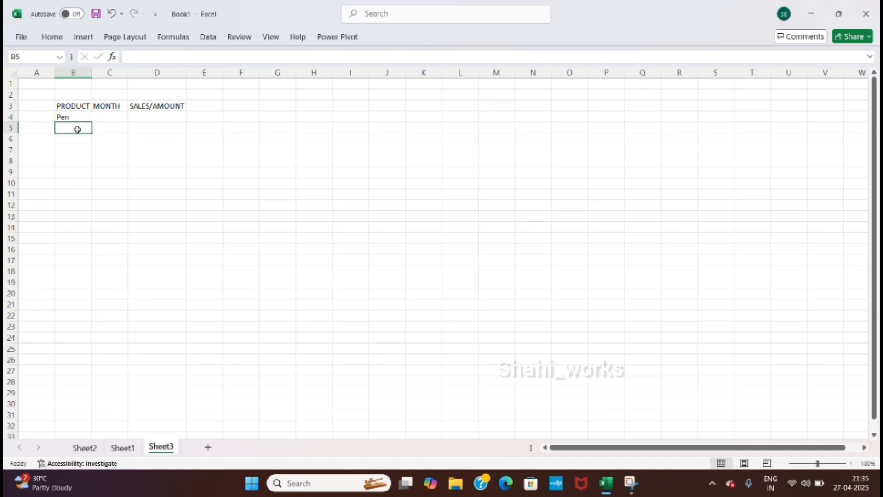
pyautogui.write('Pencil')
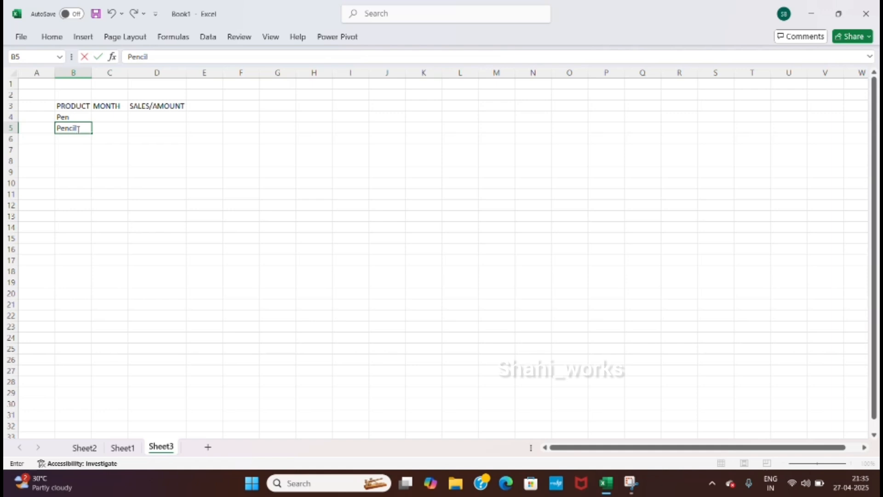
pyautogui.click(75, 136)
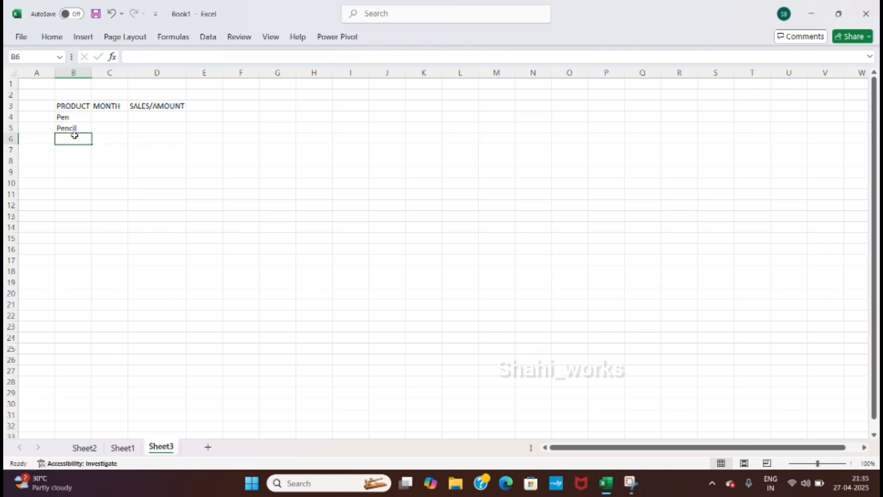
pyautogui.write('Pen')
pyautogui.click(74, 149)
pyautogui.write('Pencil')
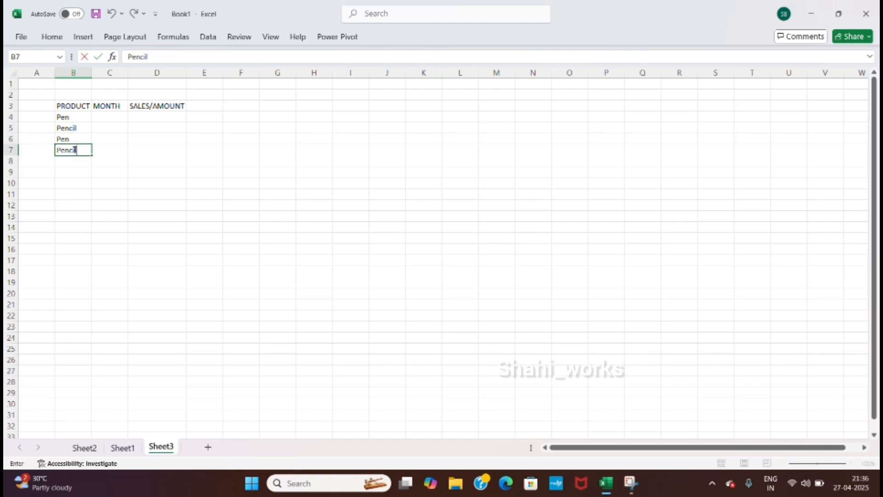
# - Enter Jan in C4 and C5 and Feb in C6 under the MONTH heading
pyautogui.click(106, 117)
pyautogui.write('j')
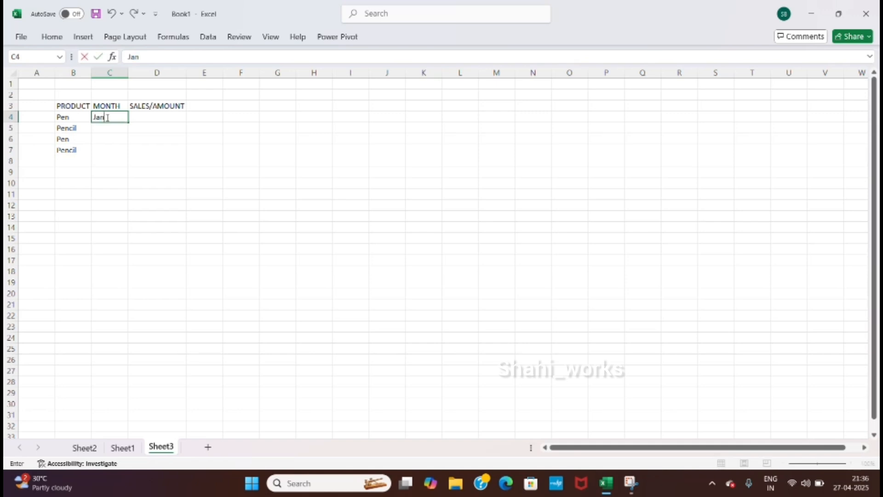
pyautogui.click(105, 124)
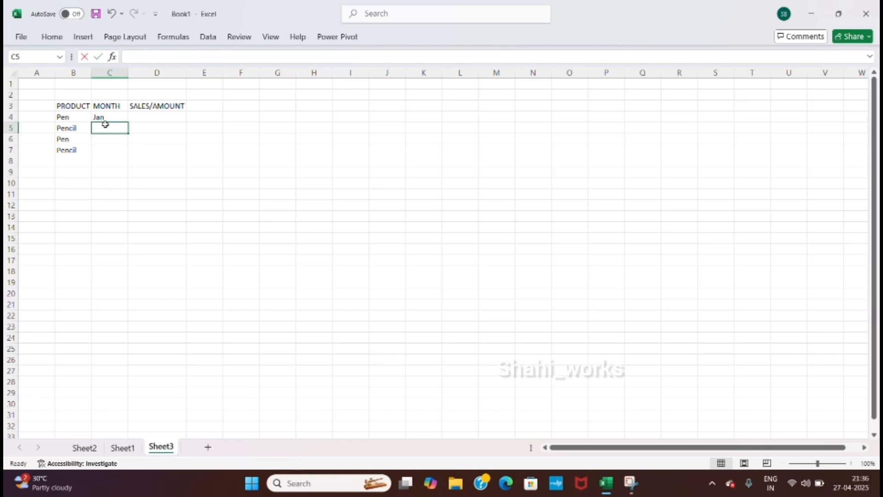
pyautogui.write('j')
pyautogui.press('BackSpace')
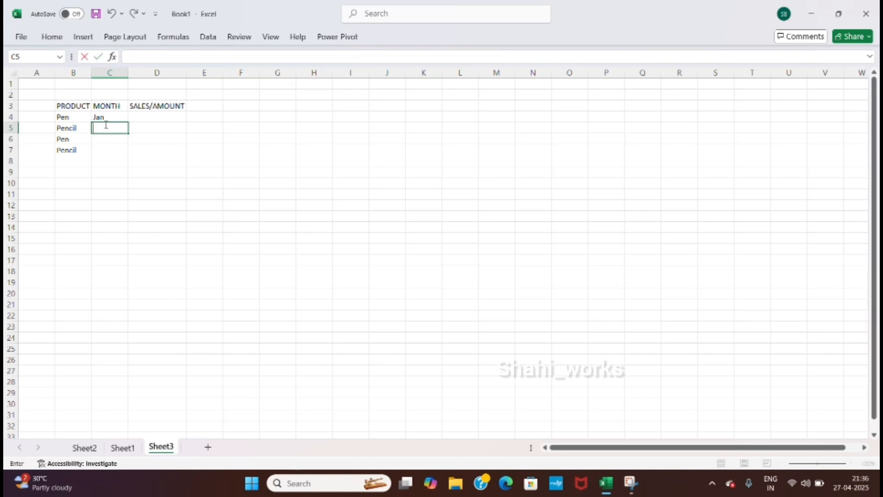
pyautogui.write('Jan')
pyautogui.press('Return')
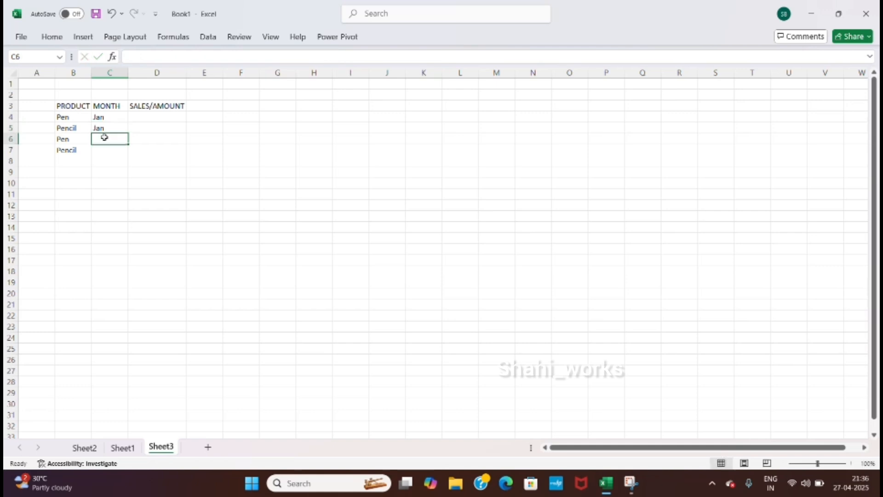
pyautogui.write('F')
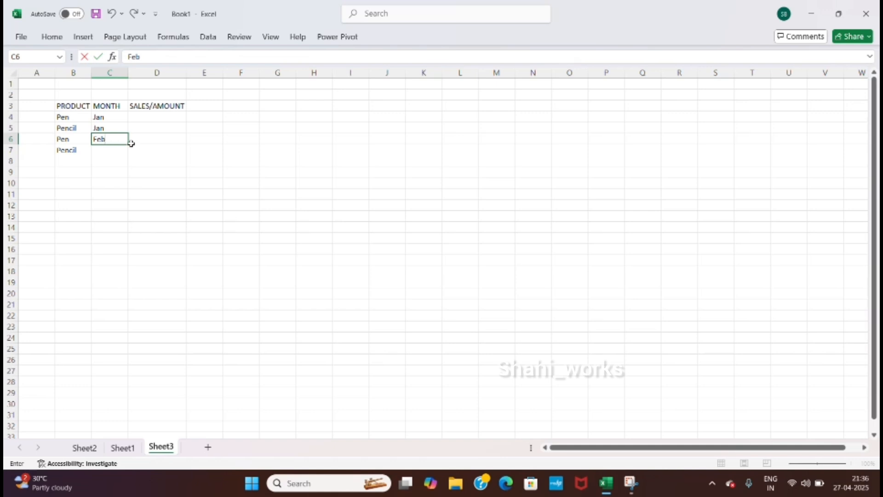
pyautogui.write('eb')
pyautogui.moveTo(128, 144); pyautogui.dragTo(127, 154)
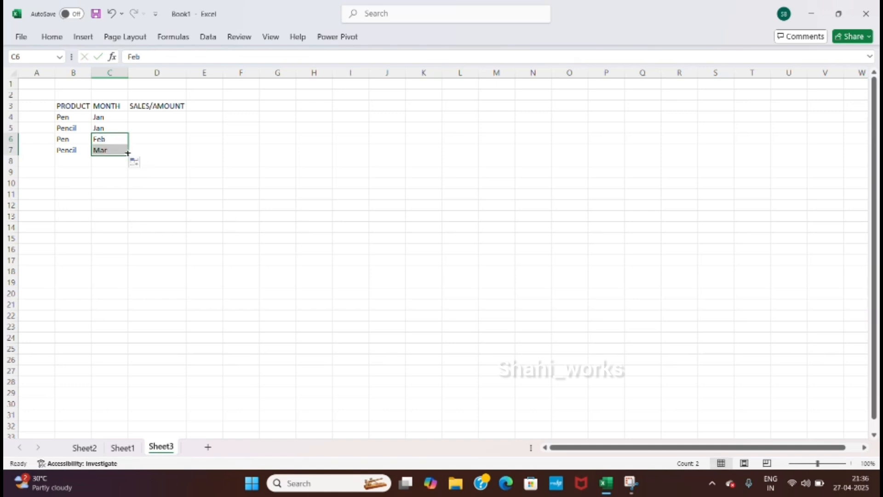
pyautogui.click(121, 152)
pyautogui.press('BackSpace')
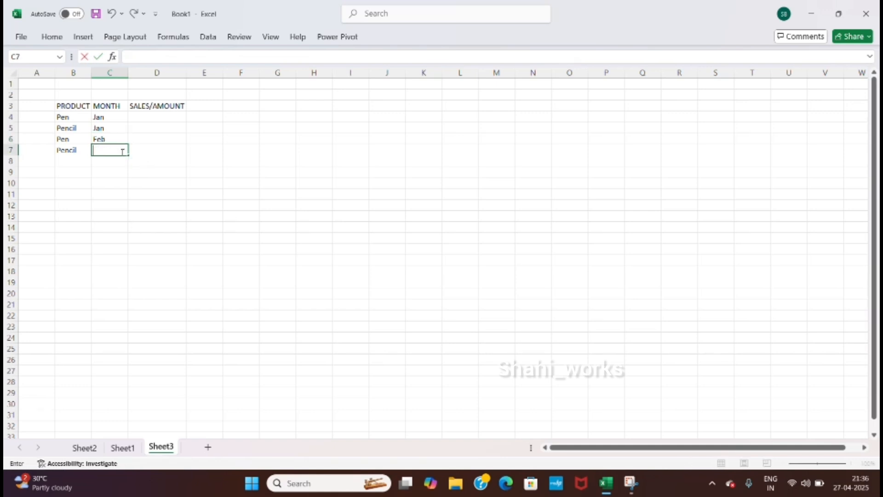
pyautogui.click(125, 140)
pyautogui.moveTo(127, 140); pyautogui.dragTo(125, 153)
pyautogui.click(130, 145)
pyautogui.click(117, 137)
pyautogui.click(119, 140)
pyautogui.click(125, 156)
pyautogui.click(120, 162)
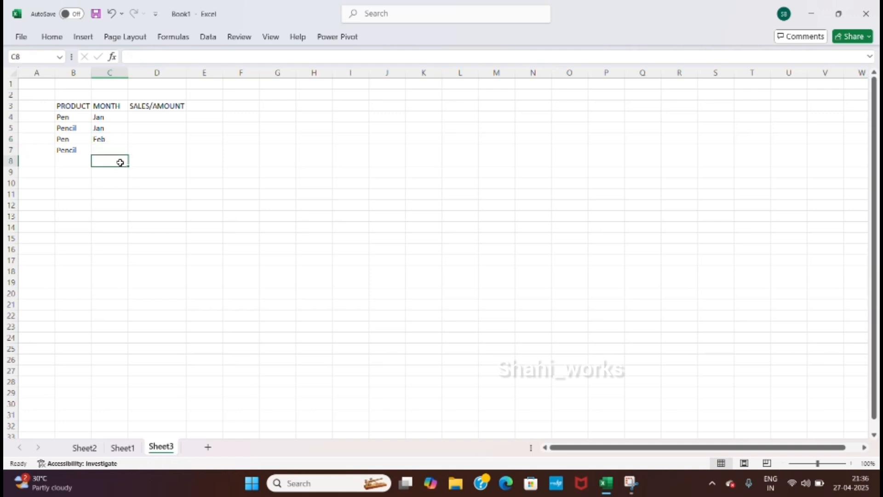
# - Fill Feb from C6 down into C7, choosing the Flash Fill option so the month repeats
pyautogui.moveTo(121, 140); pyautogui.dragTo(130, 146)
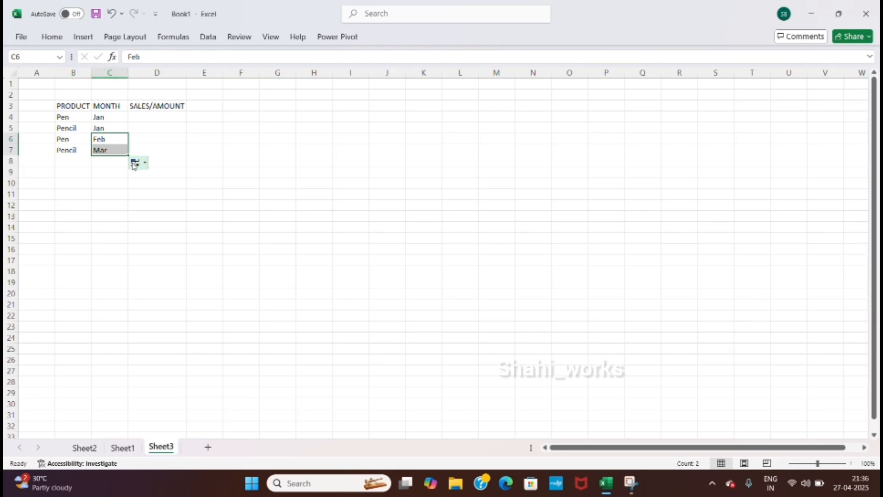
pyautogui.click(137, 163)
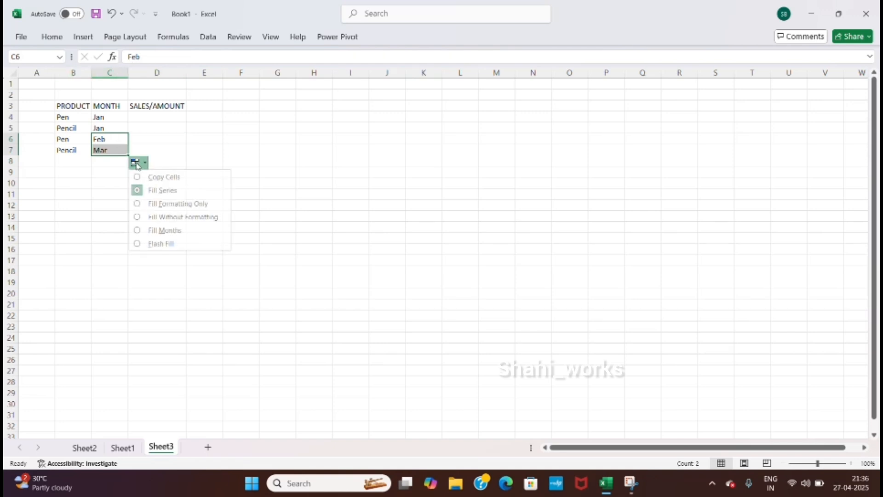
pyautogui.click(137, 246)
pyautogui.click(110, 173)
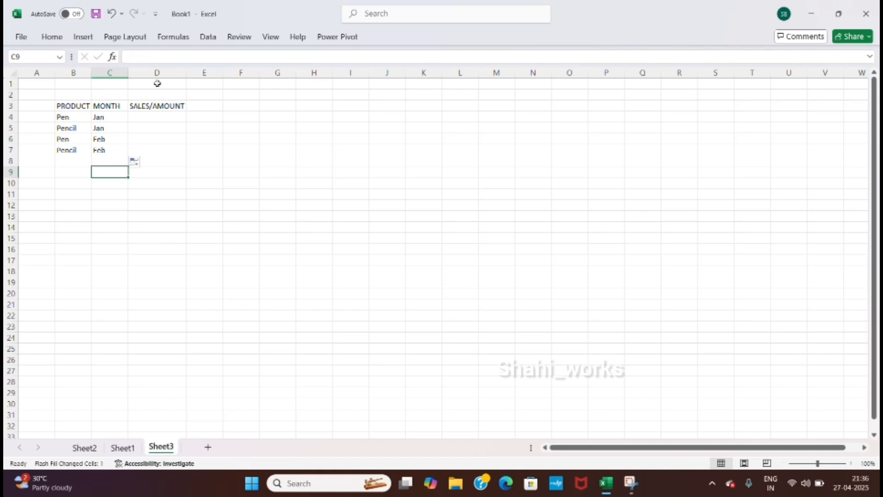
# - Enter the January sales amounts: 100 for Pen in D4 and 60 for Pencil in D5
pyautogui.click(168, 117)
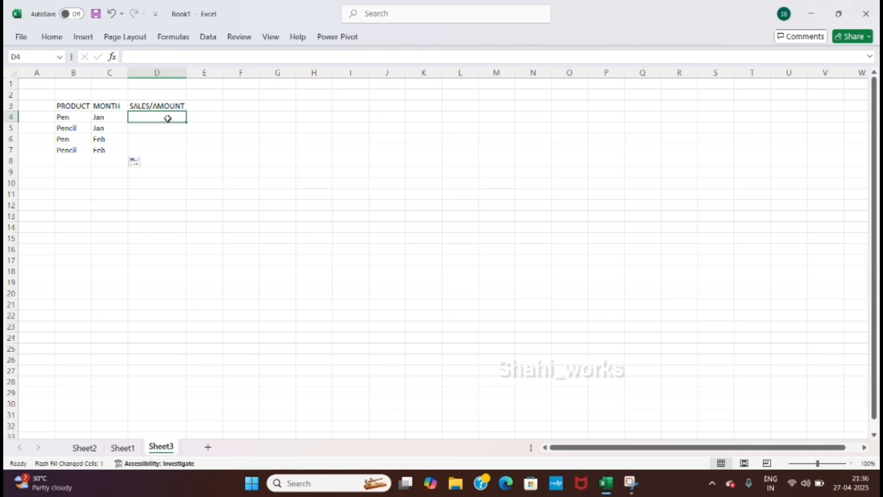
pyautogui.write('100')
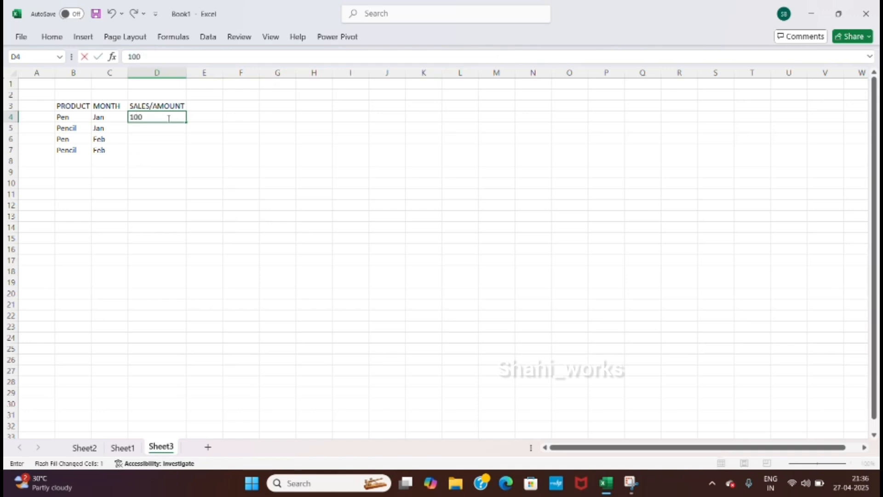
pyautogui.click(169, 121)
pyautogui.click(169, 127)
pyautogui.write('2')
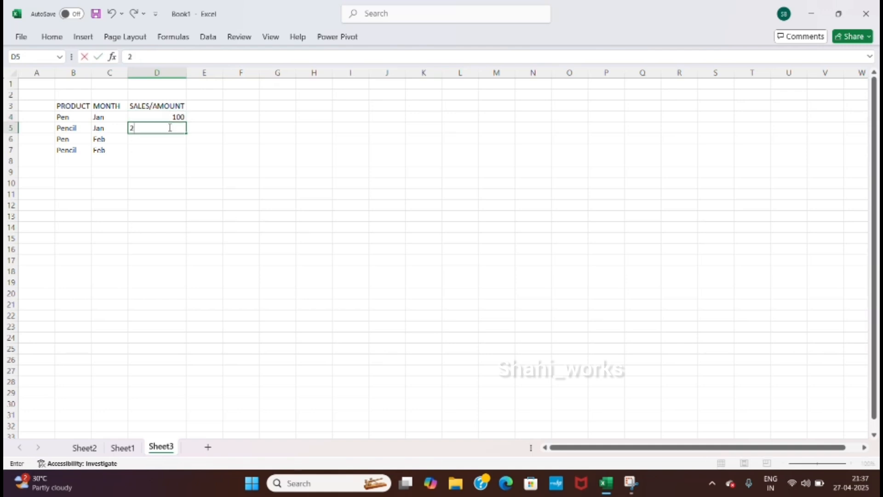
pyautogui.press('BackSpace')
pyautogui.write('609')
pyautogui.press('BackSpace')
pyautogui.write('0')
# - Enter the February sales amounts: 340 for Pen in D6 and 40 for Pencil in D7
pyautogui.click(170, 138)
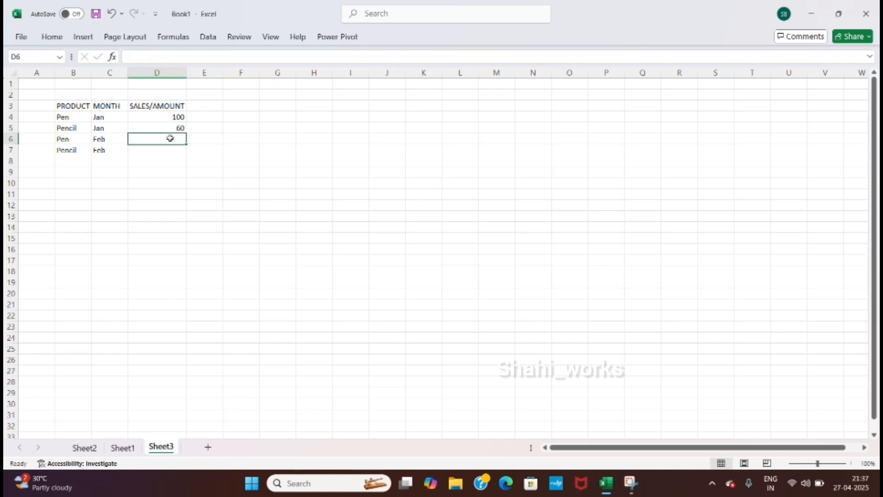
pyautogui.write('3')
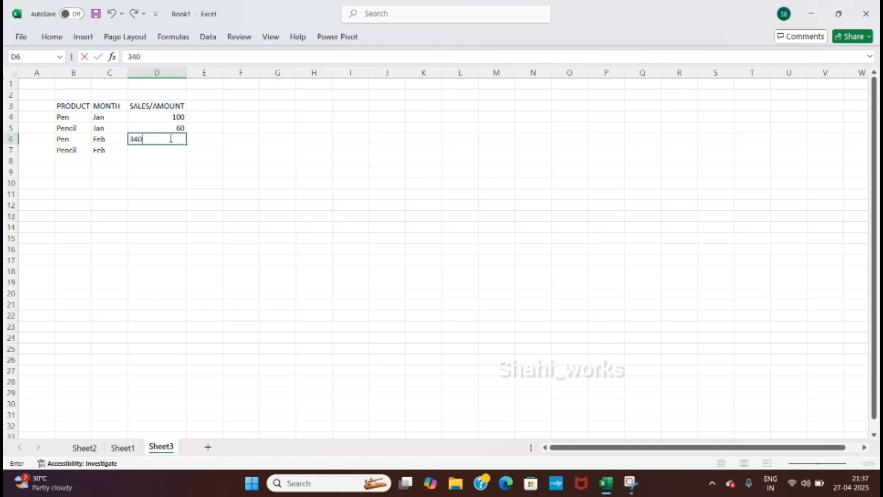
pyautogui.write('40')
pyautogui.click(171, 151)
pyautogui.write('4')
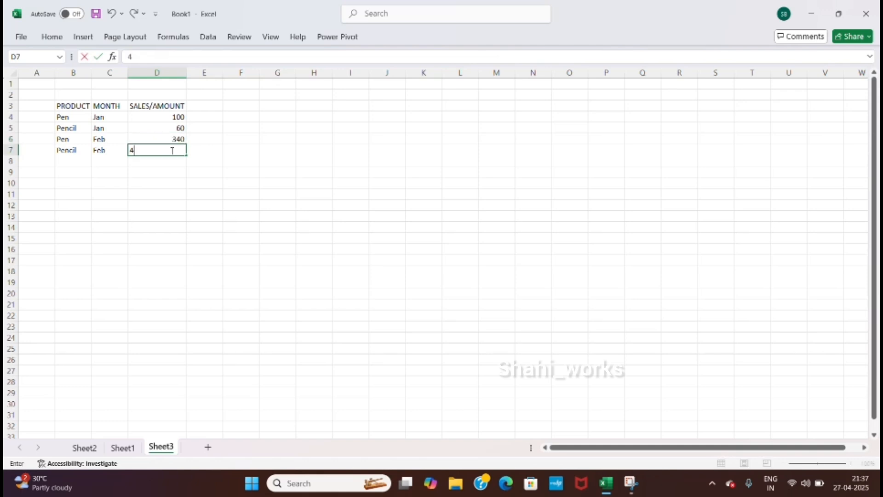
pyautogui.write('0')
pyautogui.click(219, 152)
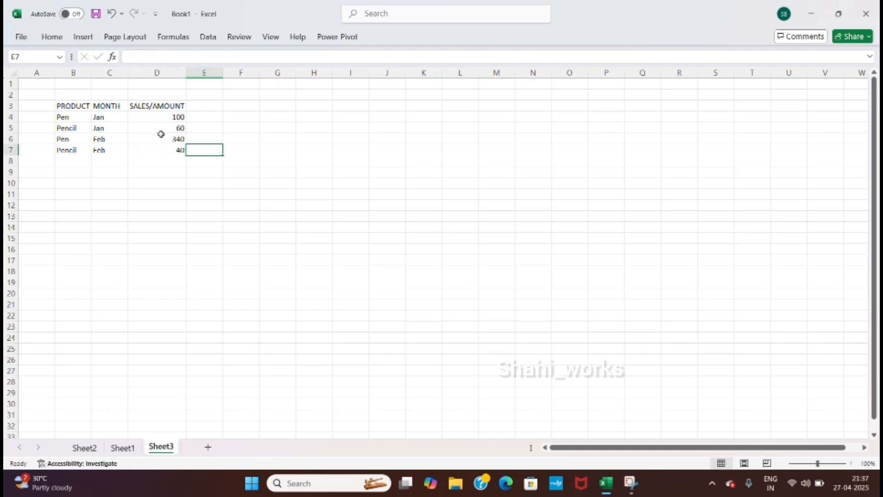
# - Fill the PRODUCT and MONTH heading cells, B3 and C3, with the medium-light blue theme color
pyautogui.click(56, 107)
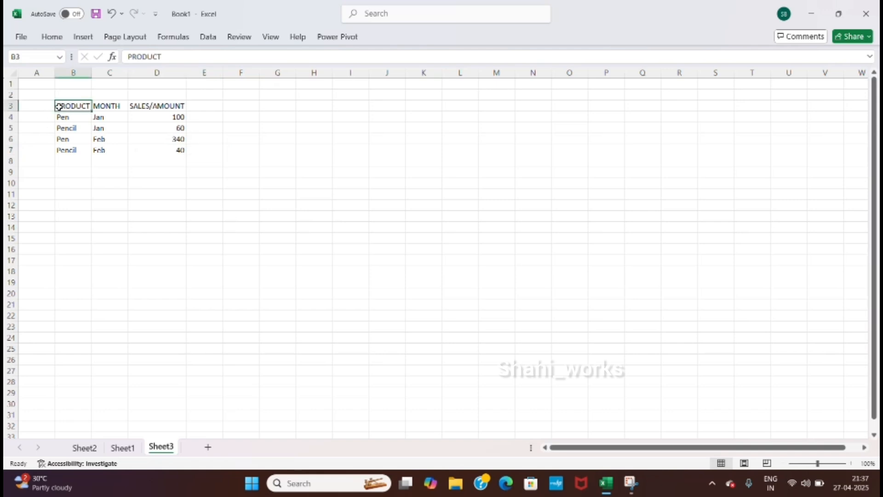
pyautogui.click(62, 38)
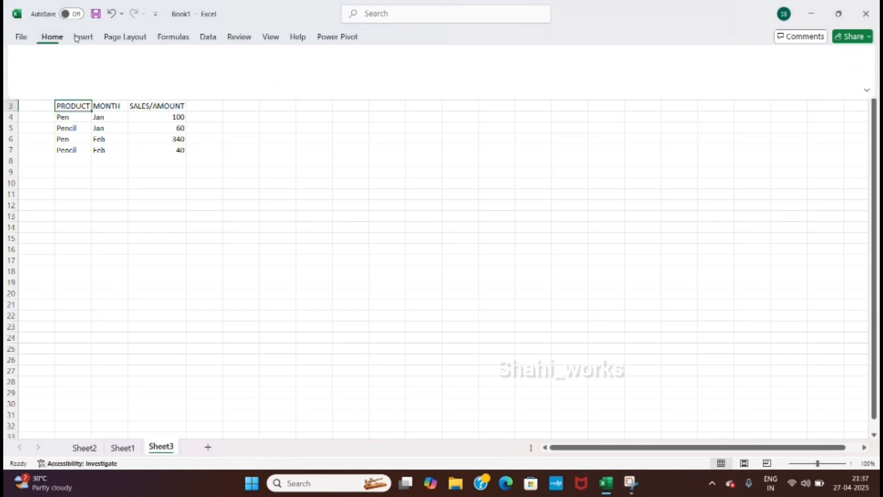
pyautogui.click(206, 77)
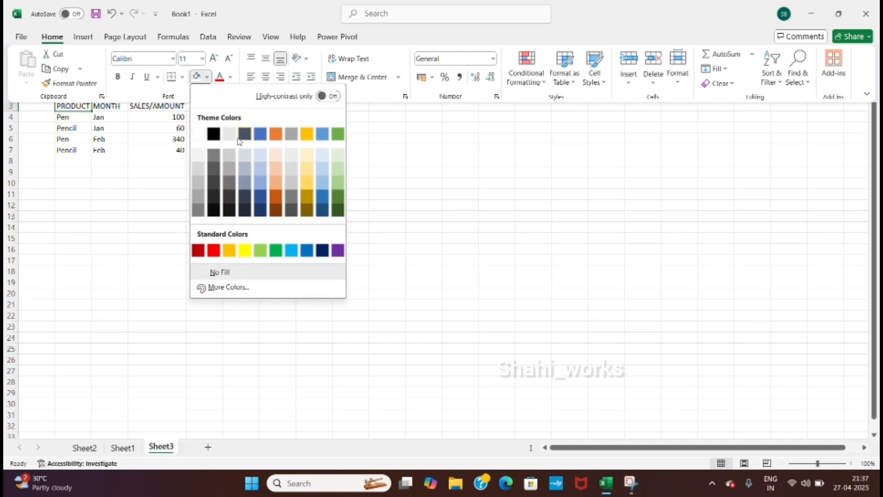
pyautogui.click(258, 181)
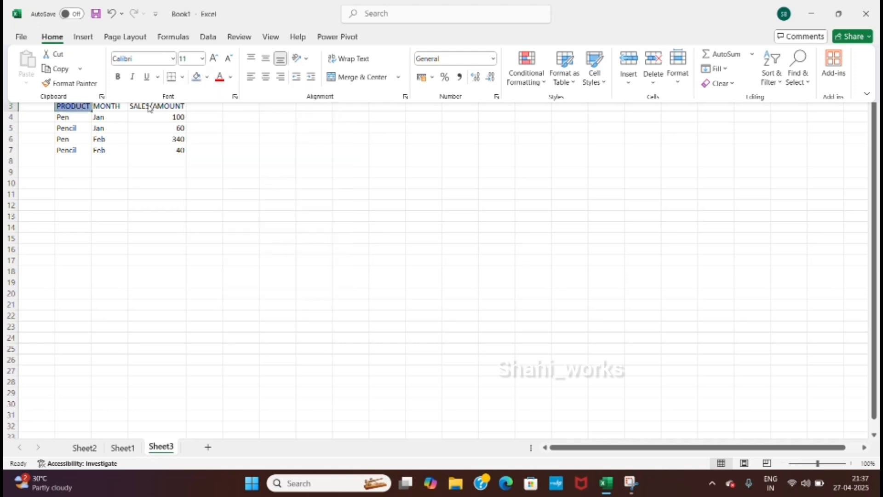
pyautogui.click(122, 107)
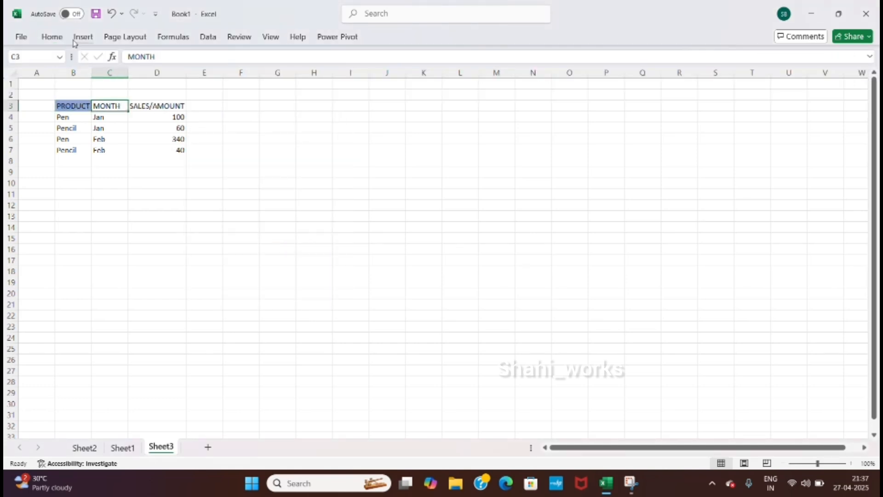
pyautogui.click(57, 39)
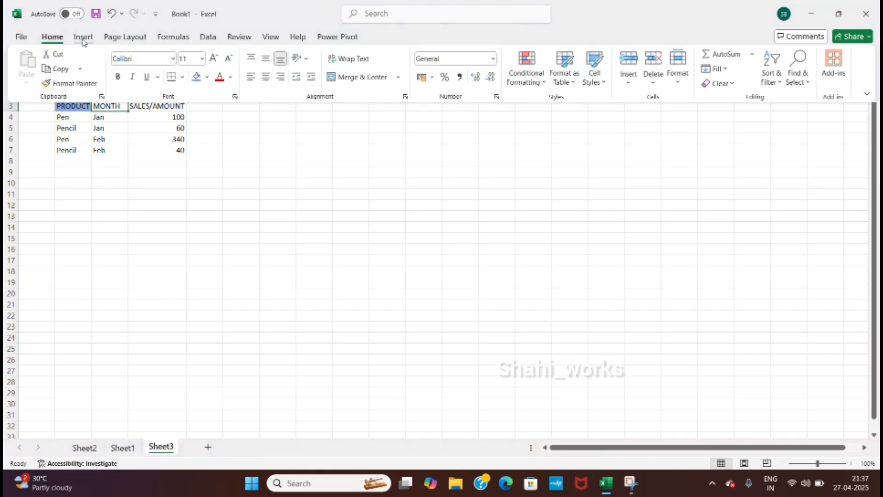
pyautogui.click(206, 77)
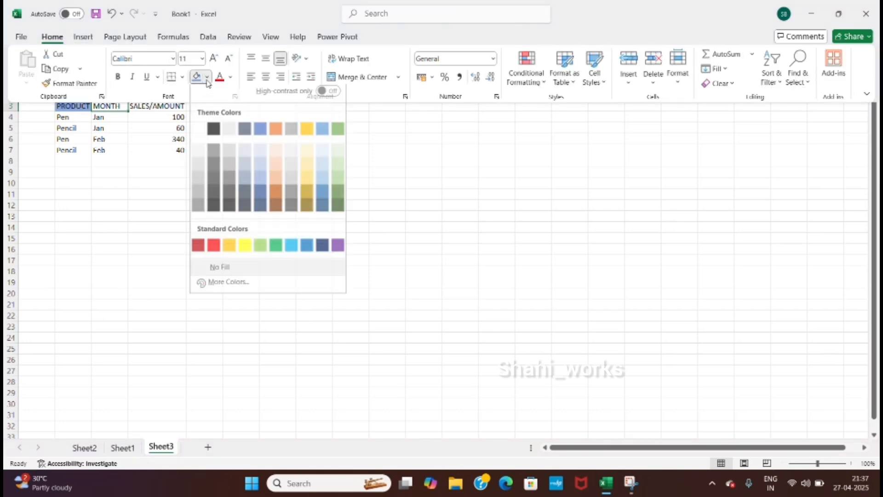
pyautogui.click(255, 179)
# - Fill the SALES/AMOUNT heading cell D3 with the same medium-light blue theme color as the other headings
pyautogui.click(185, 103)
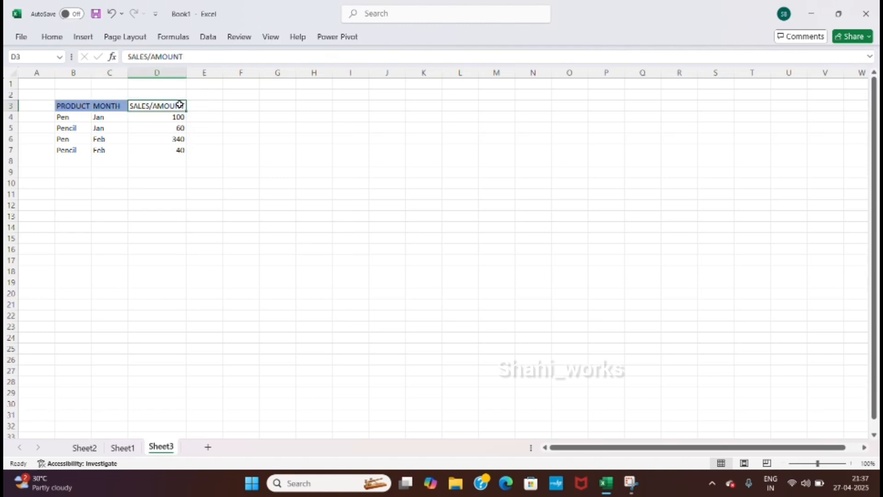
pyautogui.click(83, 37)
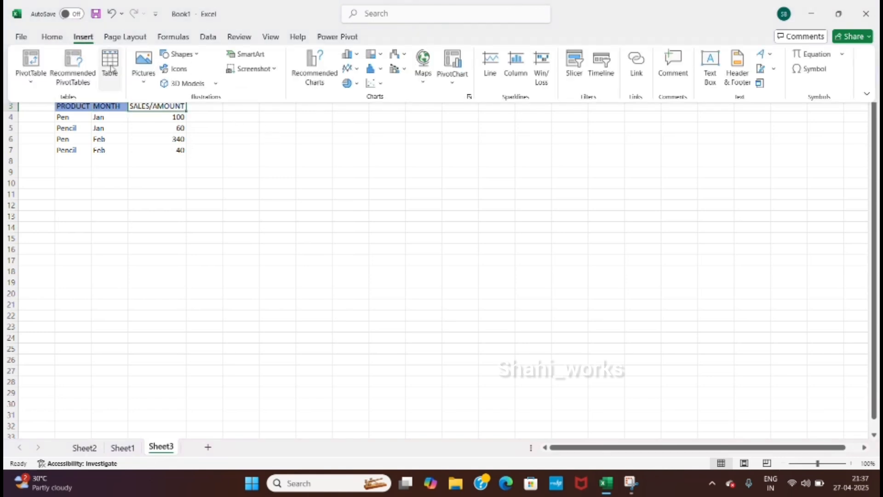
pyautogui.click(52, 37)
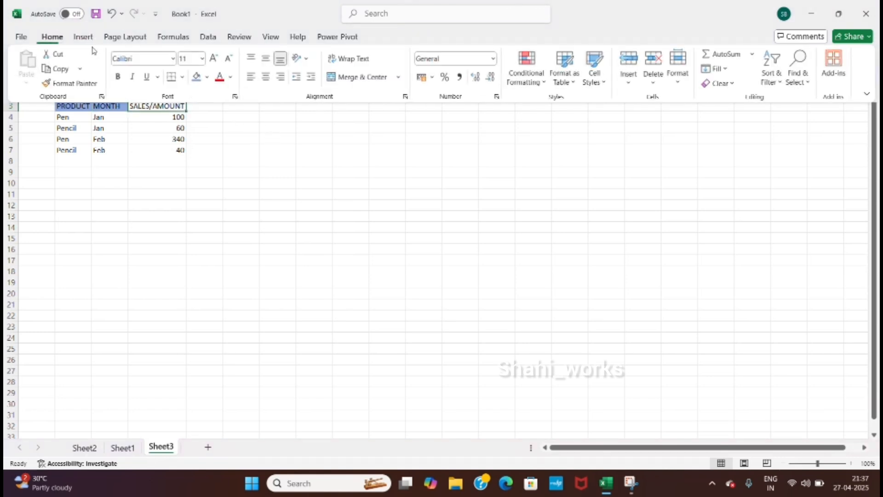
pyautogui.click(206, 76)
pyautogui.click(262, 182)
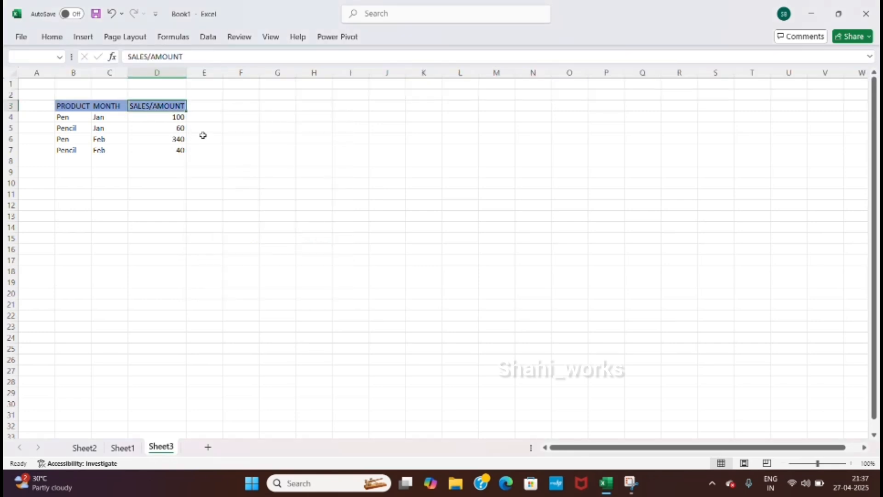
pyautogui.click(168, 136)
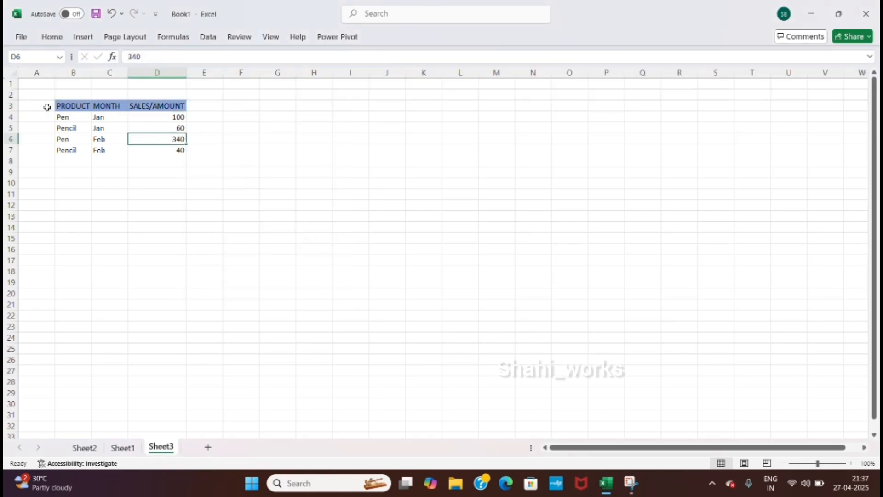
# - Insert a PivotTable from the Sheet3 sales data range B3:D7, placing it on a new worksheet
pyautogui.click(11, 75)
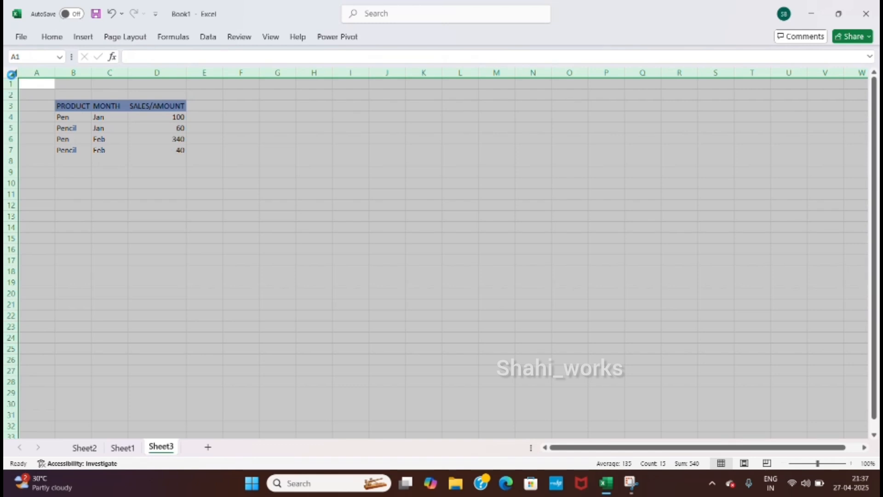
pyautogui.click(55, 115)
pyautogui.click(40, 114)
pyautogui.hotkey('ctrl', 'a')
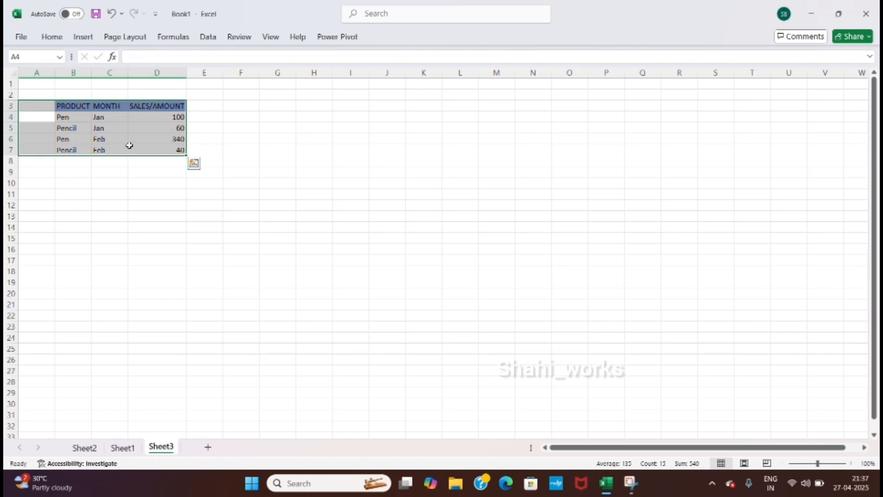
pyautogui.click(84, 37)
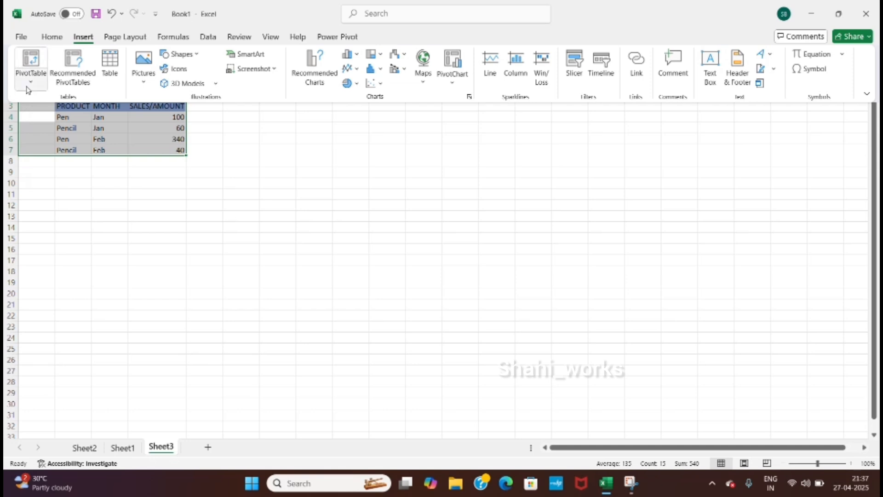
pyautogui.click(28, 87)
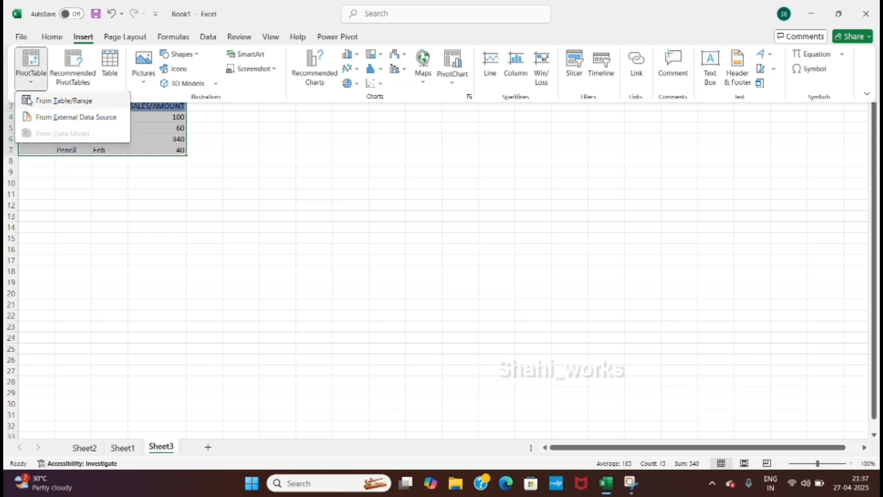
pyautogui.click(98, 101)
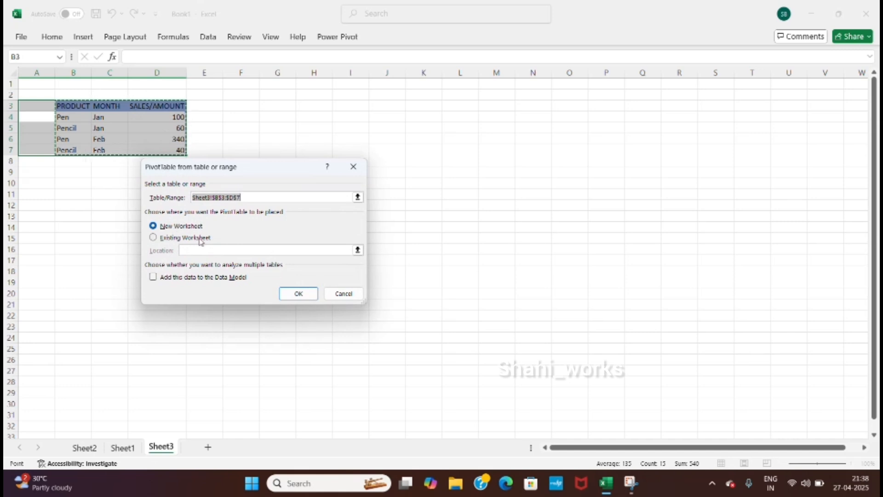
pyautogui.click(296, 294)
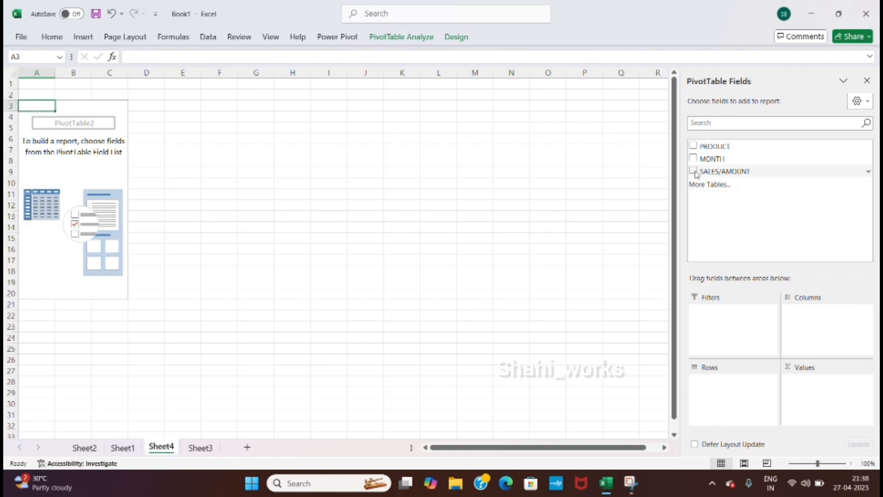
# - Try the PRODUCT, MONTH and SALES/AMOUNT fields in the PivotTable one at a time, removing each again
pyautogui.click(694, 146)
pyautogui.click(693, 147)
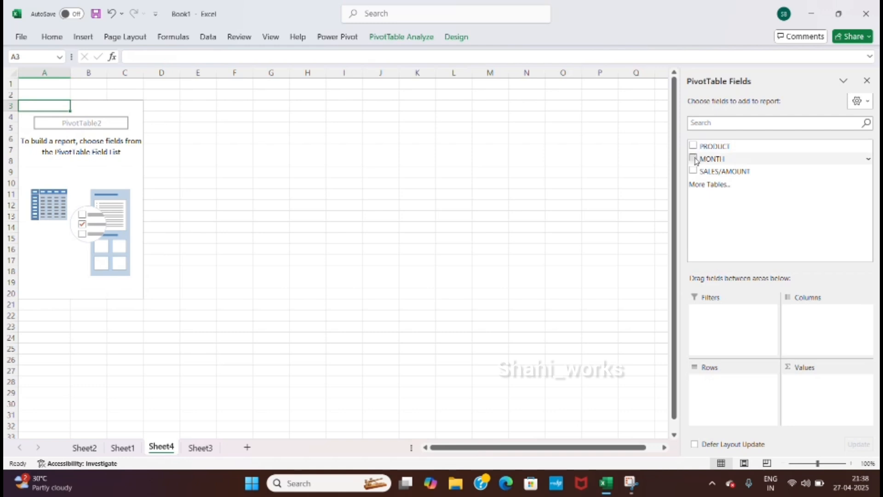
pyautogui.click(694, 159)
pyautogui.click(694, 159)
pyautogui.click(693, 171)
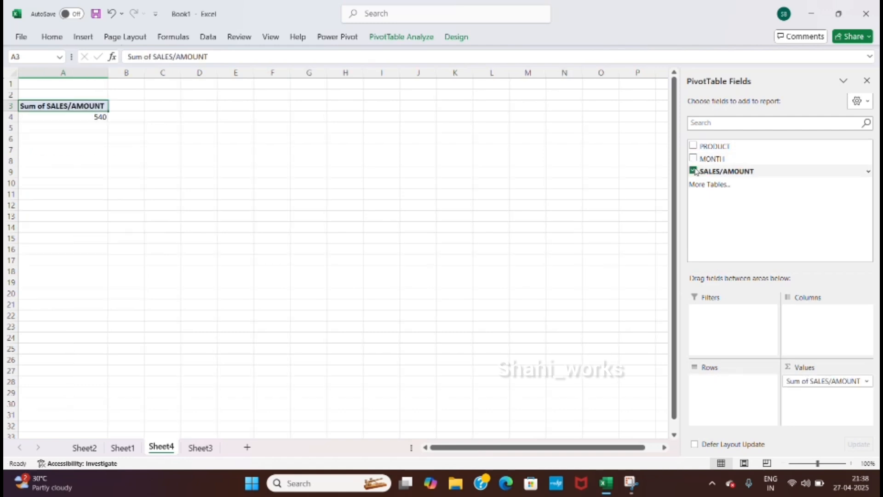
pyautogui.click(693, 171)
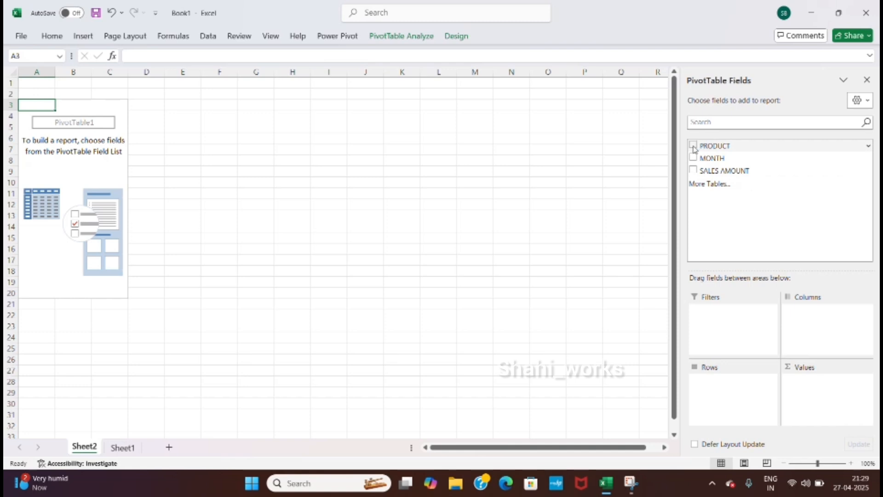
# - Lay out the Sheet2 PivotTable with PRODUCT in Rows, MONTH in Columns and SALES AMOUNT in Values
pyautogui.moveTo(713, 147)
pyautogui.mouseDown()
pyautogui.moveTo(739, 224)
pyautogui.moveTo(747, 400)
pyautogui.moveTo(738, 400)
pyautogui.moveTo(735, 383)
pyautogui.mouseUp()
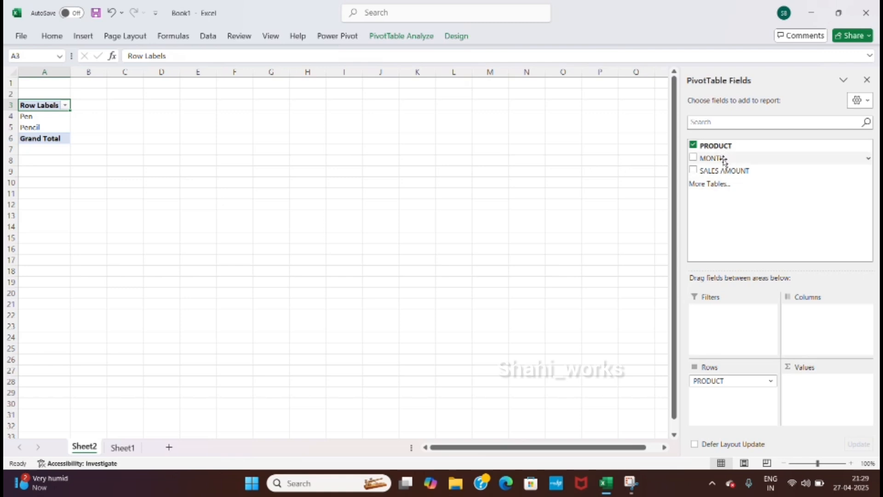
pyautogui.moveTo(724, 161); pyautogui.dragTo(809, 313)
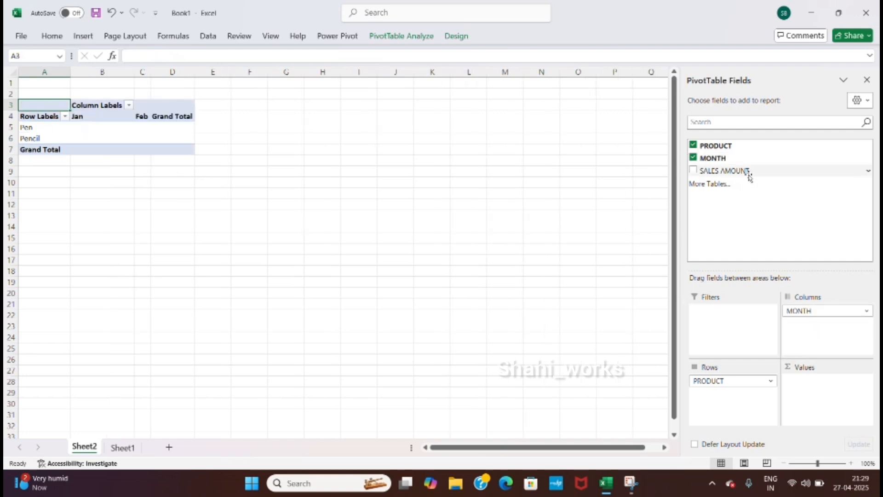
pyautogui.moveTo(744, 174); pyautogui.dragTo(805, 387)
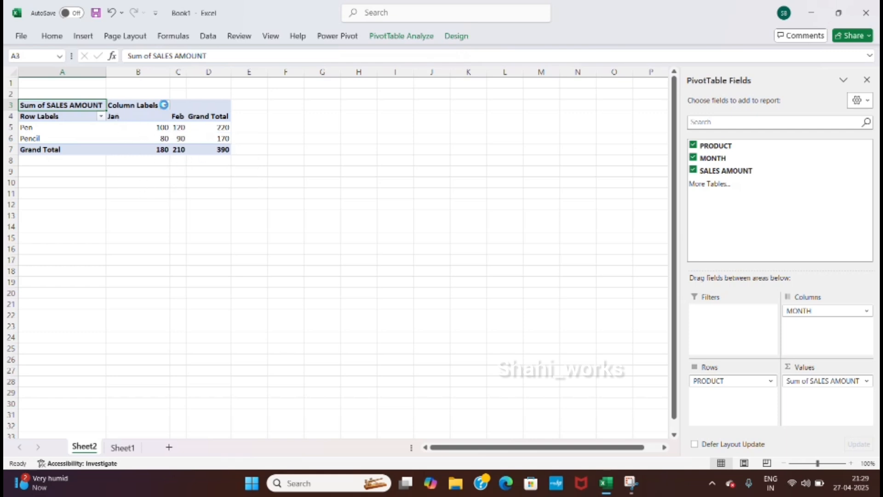
# - Examine the label filter options available for the PivotTable's MONTH column labels
pyautogui.click(164, 104)
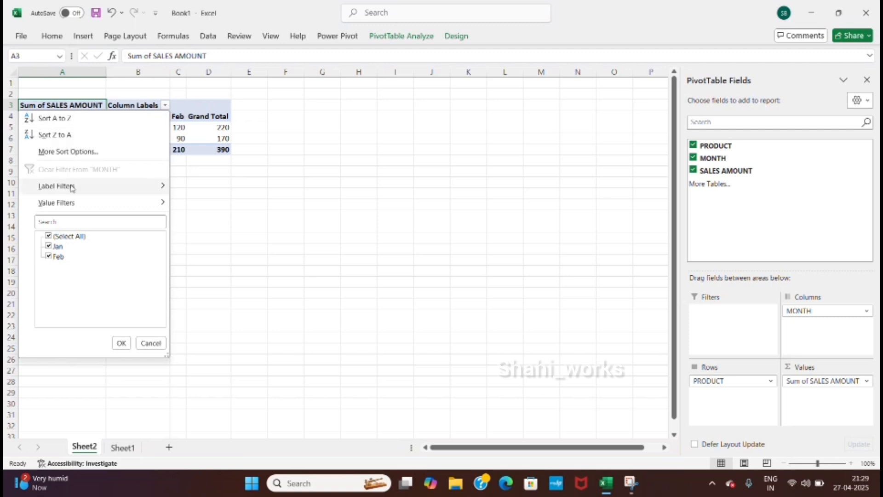
pyautogui.moveTo(74, 186)
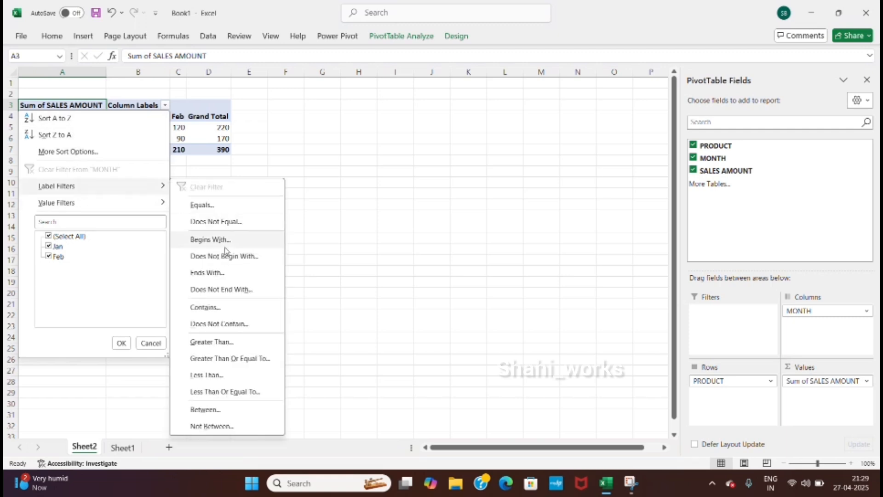
pyautogui.click(306, 217)
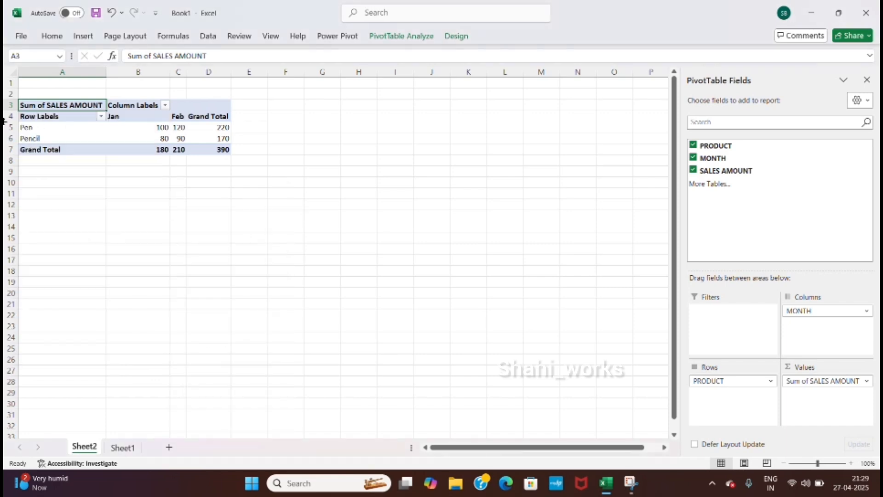
# - Try to filter the PivotTable's row labels to exclude Pen, leaving only Pencil selected
pyautogui.click(100, 117)
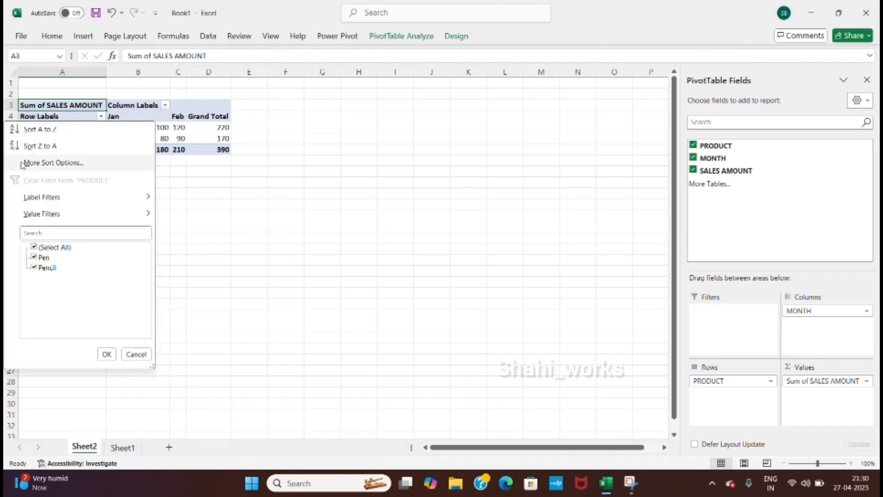
pyautogui.click(35, 258)
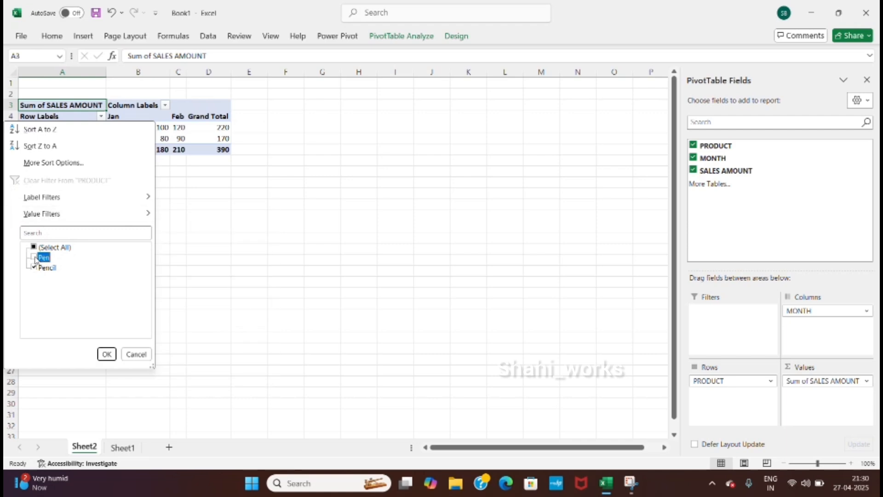
pyautogui.click(103, 354)
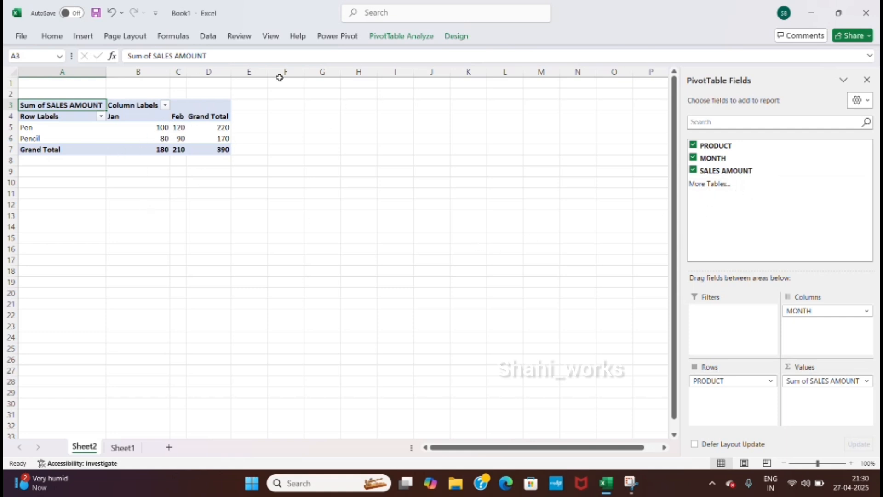
# - Examine the additional sort options for the MONTH column labels, closing them without changing the sort
pyautogui.click(221, 134)
pyautogui.click(155, 137)
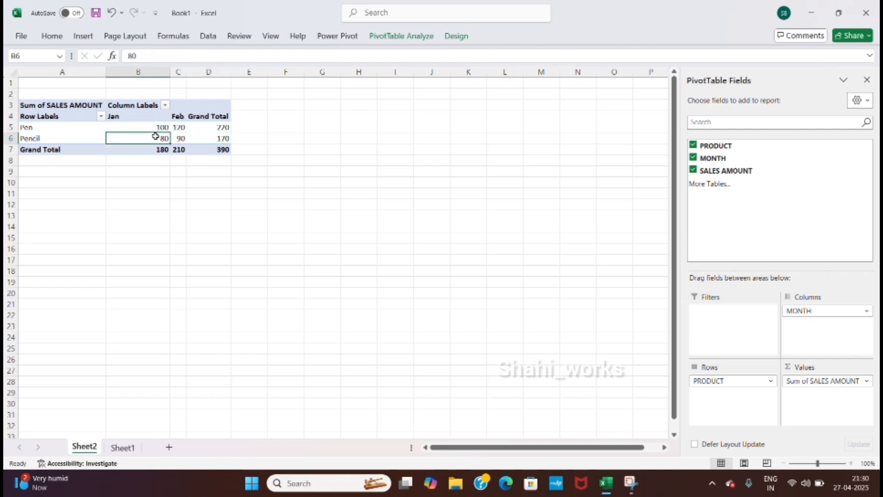
pyautogui.click(165, 105)
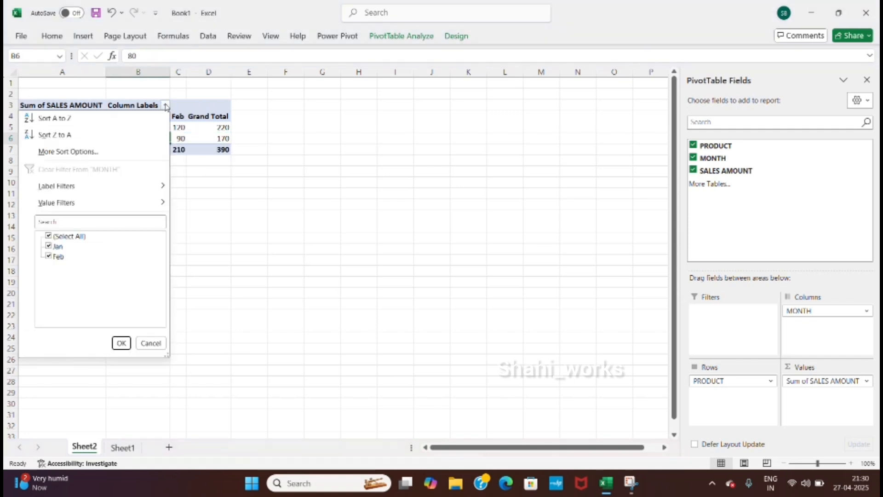
pyautogui.click(108, 152)
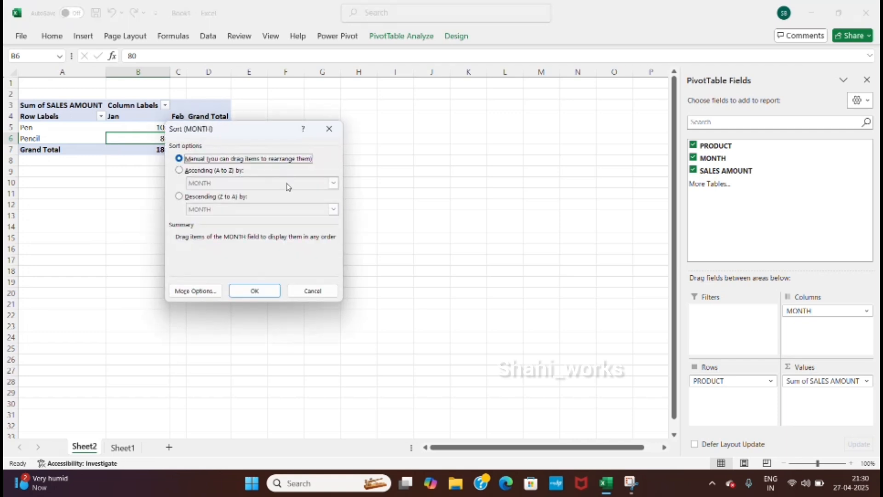
pyautogui.click(328, 127)
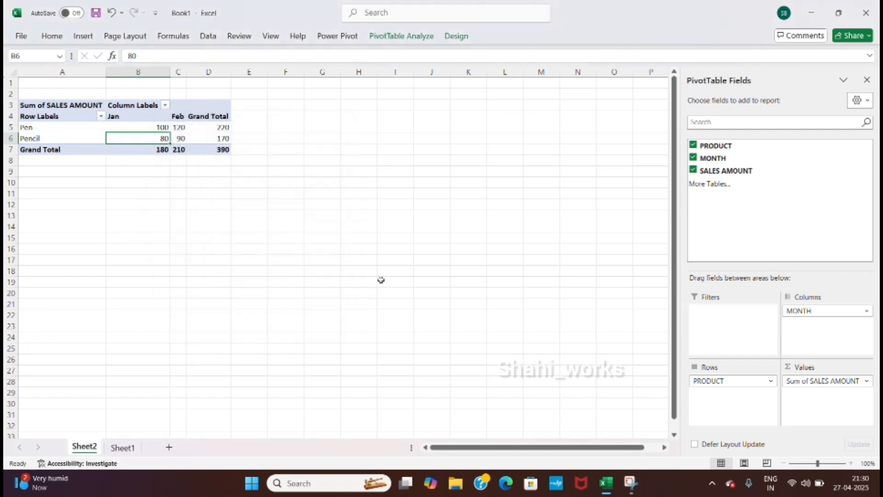